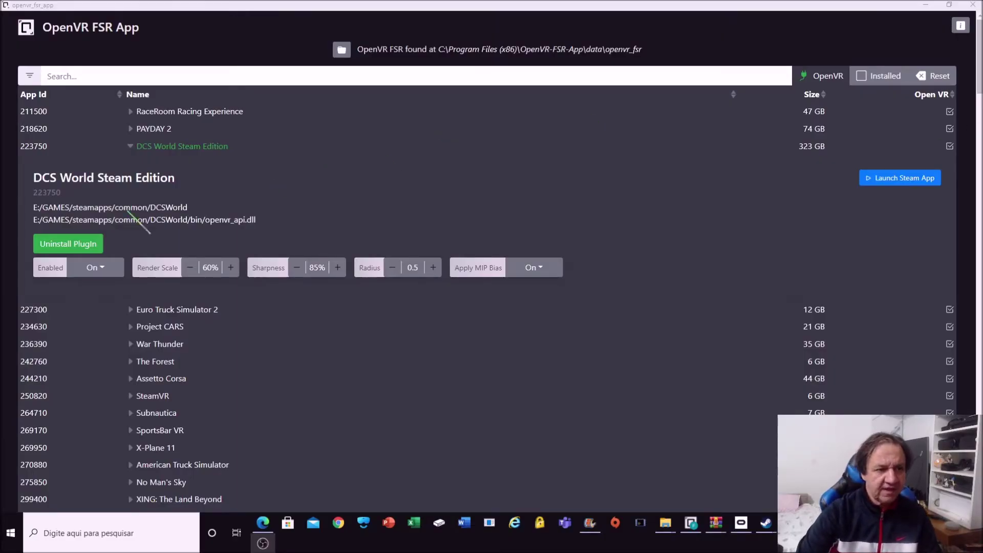
pyautogui.click(201, 76)
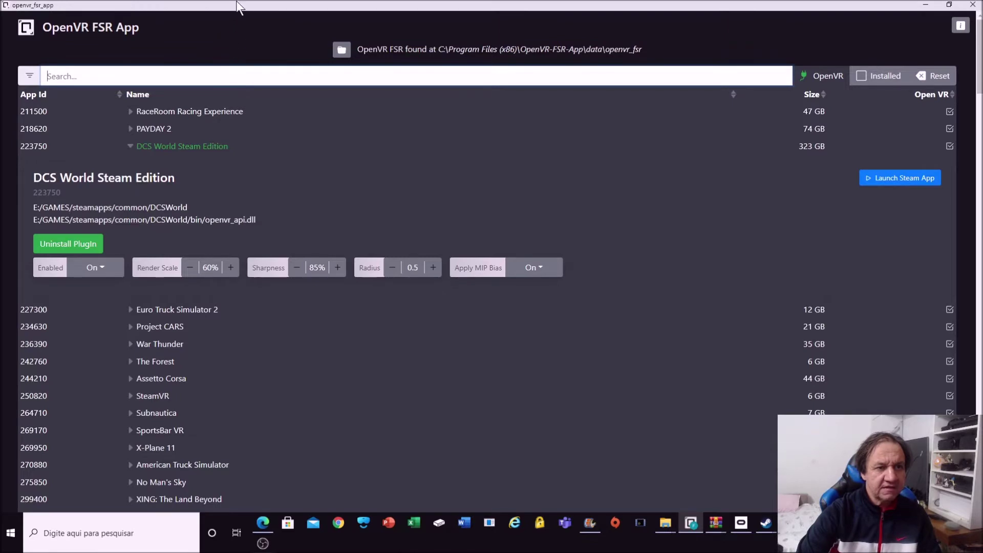
pyautogui.doubleClick(236, 4)
pyautogui.doubleClick(245, 7)
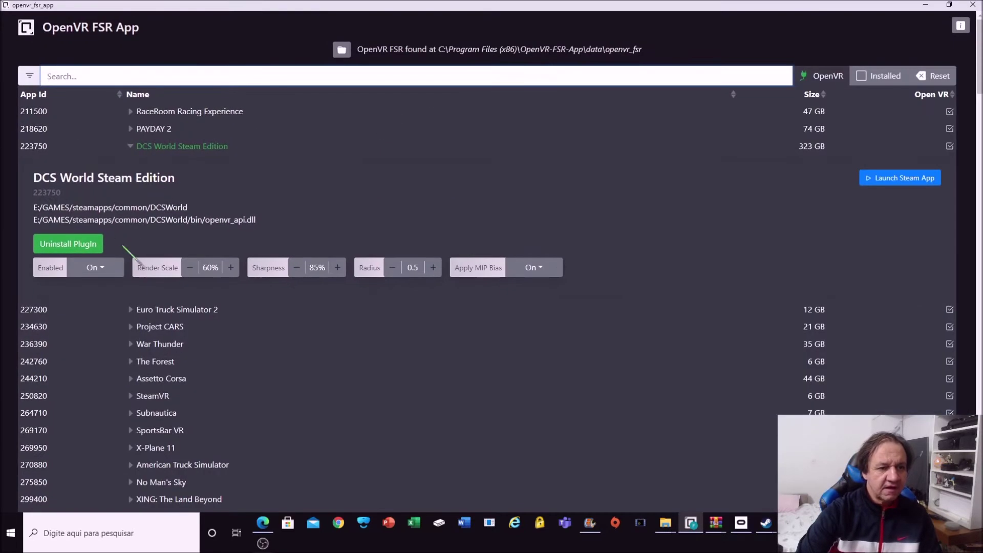
pyautogui.scroll(-1, 229, 269)
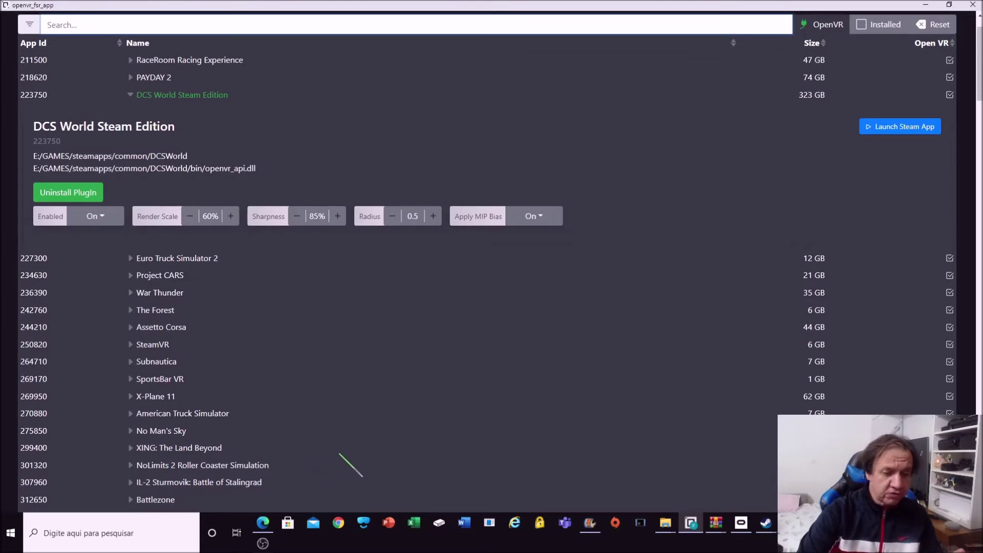
# Switch to Edge and view the GitHub release pages for the OpenVR FSR App installer and the optional openvr_fsr download.
pyautogui.click(262, 524)
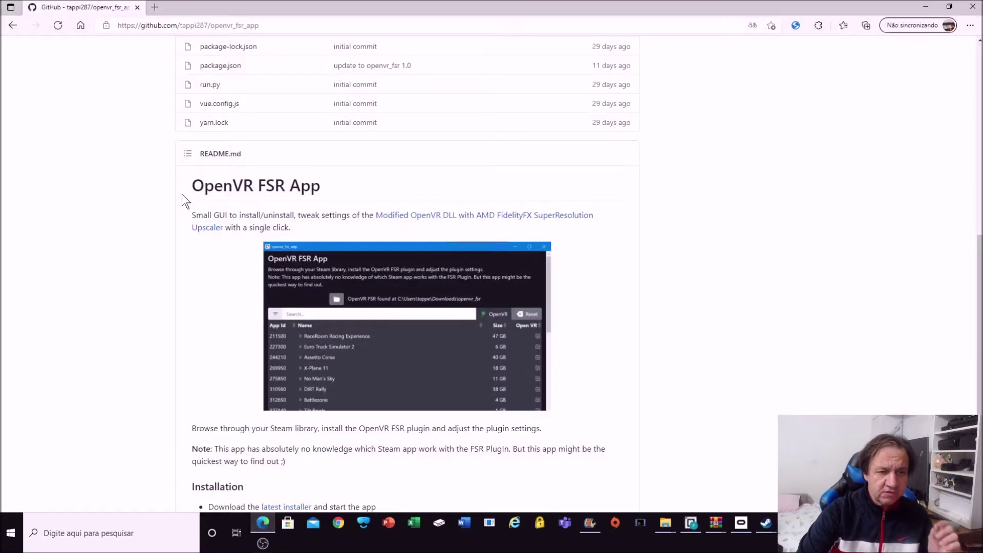
pyautogui.scroll(4, 131, 298)
pyautogui.scroll(-4, 128, 295)
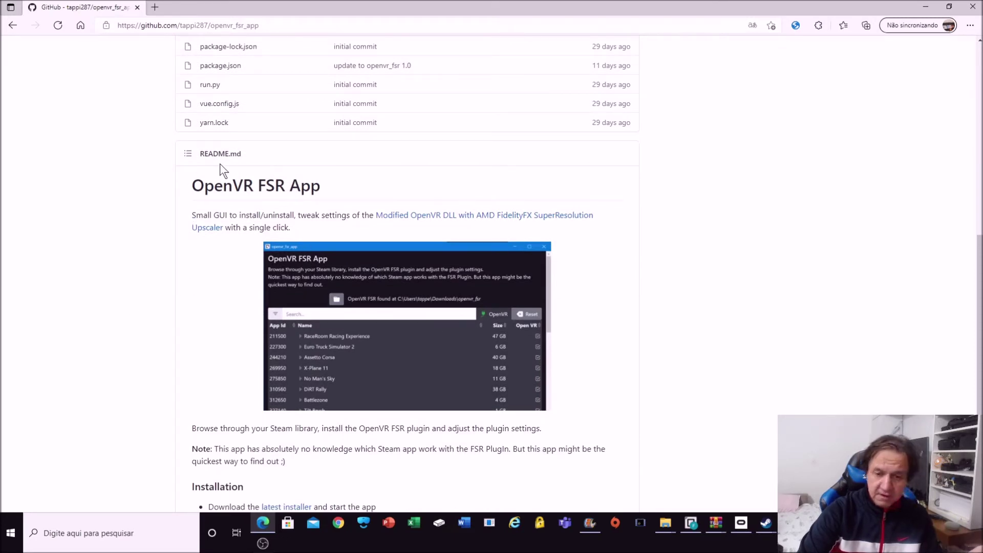
pyautogui.scroll(-3, 205, 183)
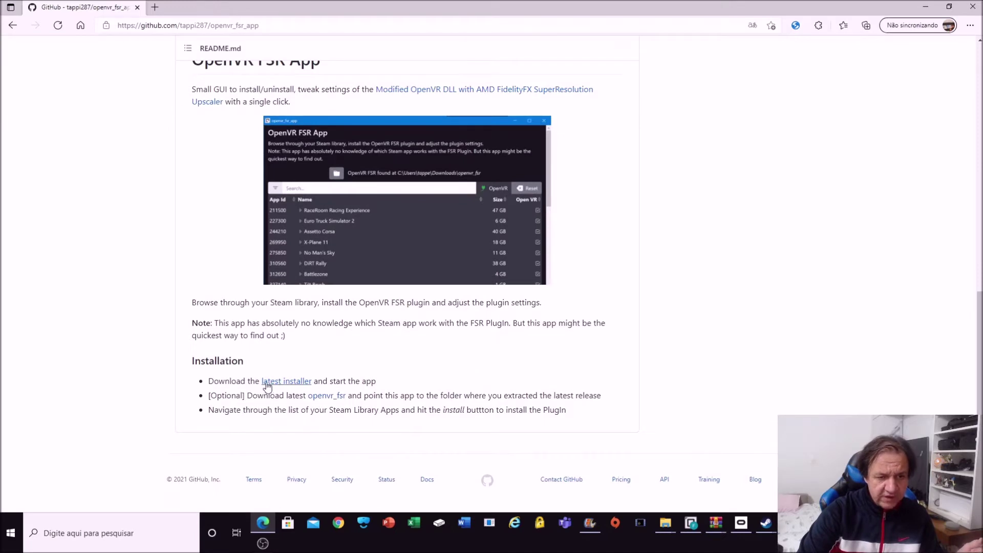
pyautogui.click(294, 382)
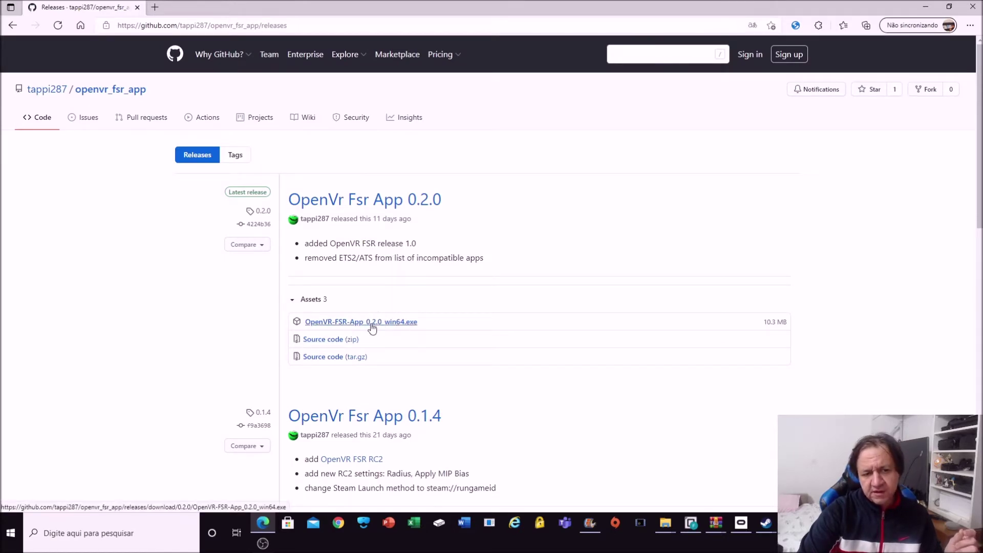
pyautogui.hotkey('alt', 'Left')
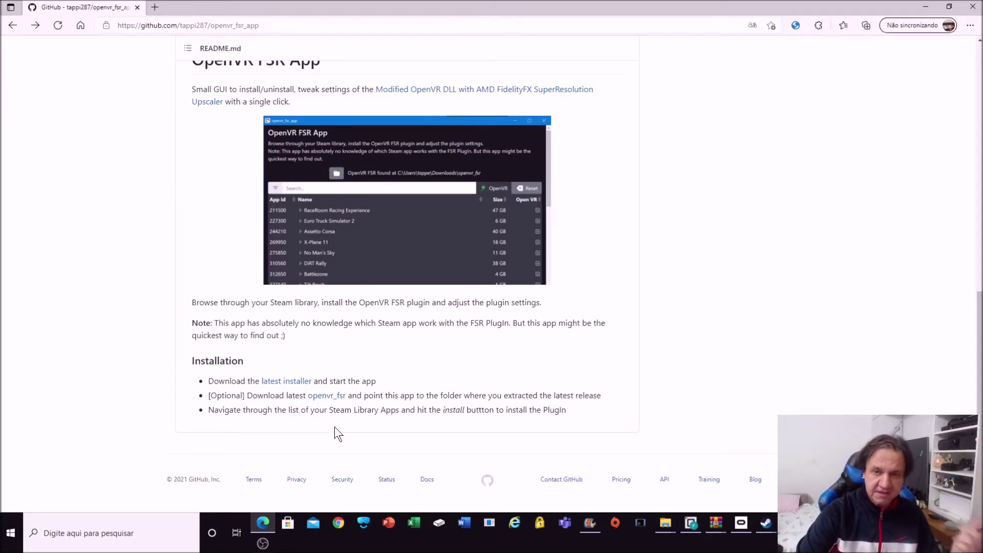
pyautogui.click(324, 396)
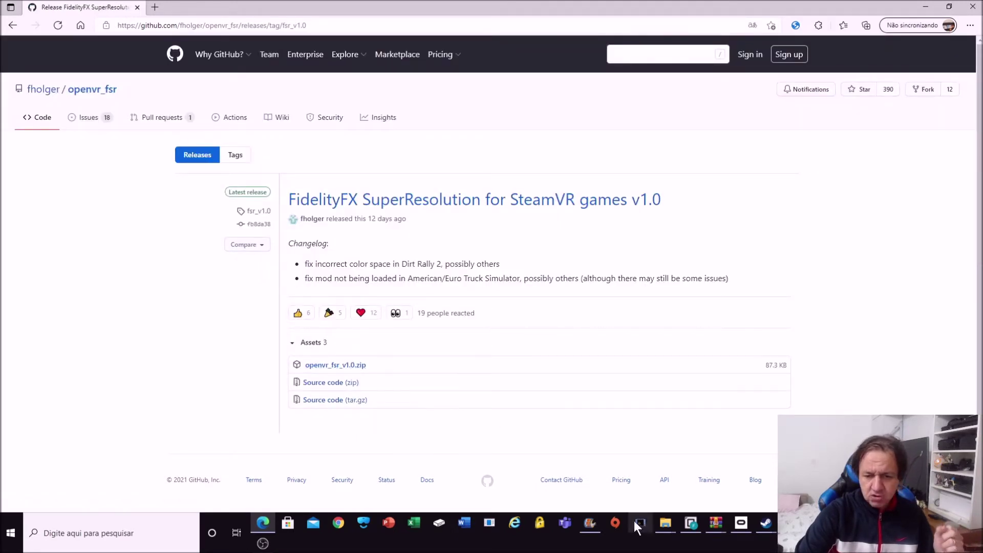
# Switch to the FSR download folder in File Explorer and select OpenVR-FSR-App_0.2.0_win64.exe.
pyautogui.click(662, 528)
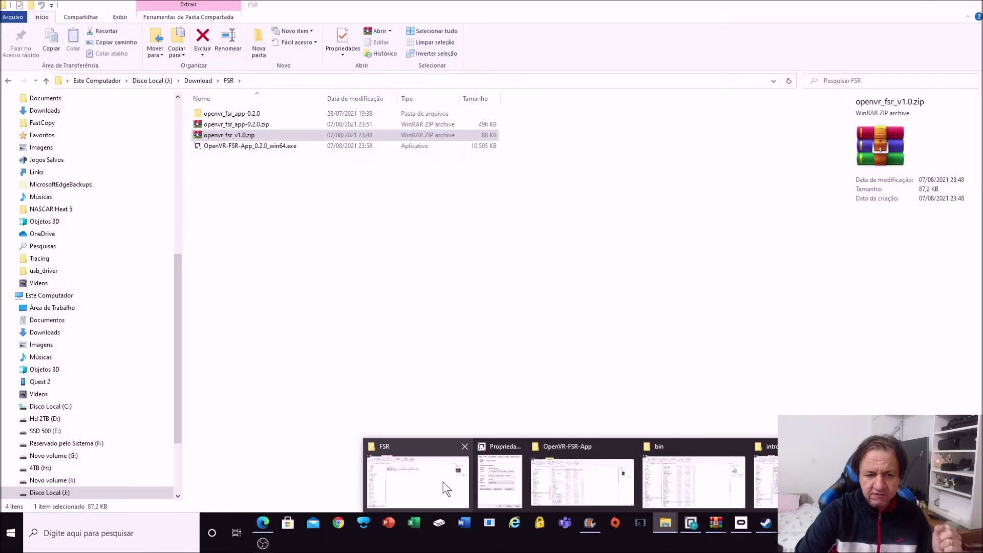
pyautogui.click(444, 481)
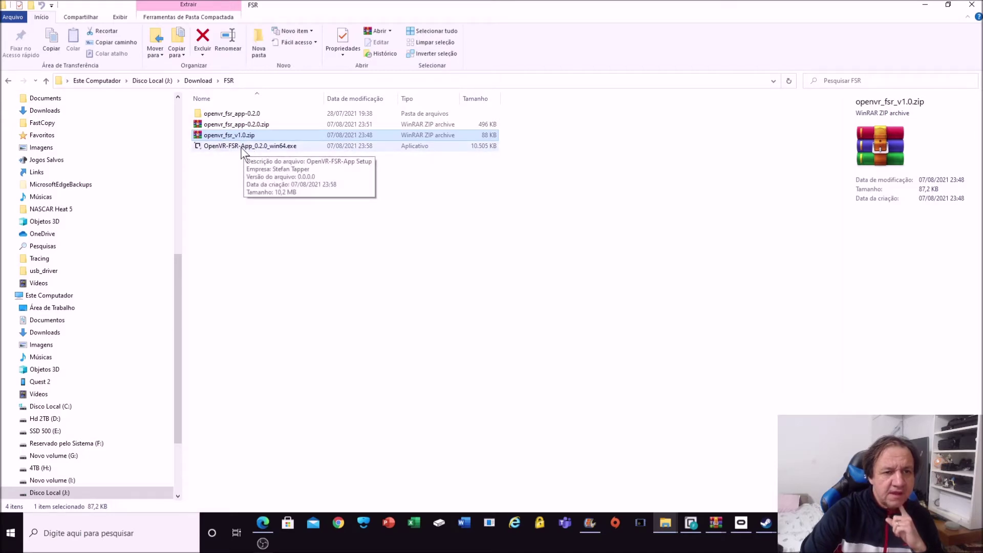
pyautogui.click(272, 145)
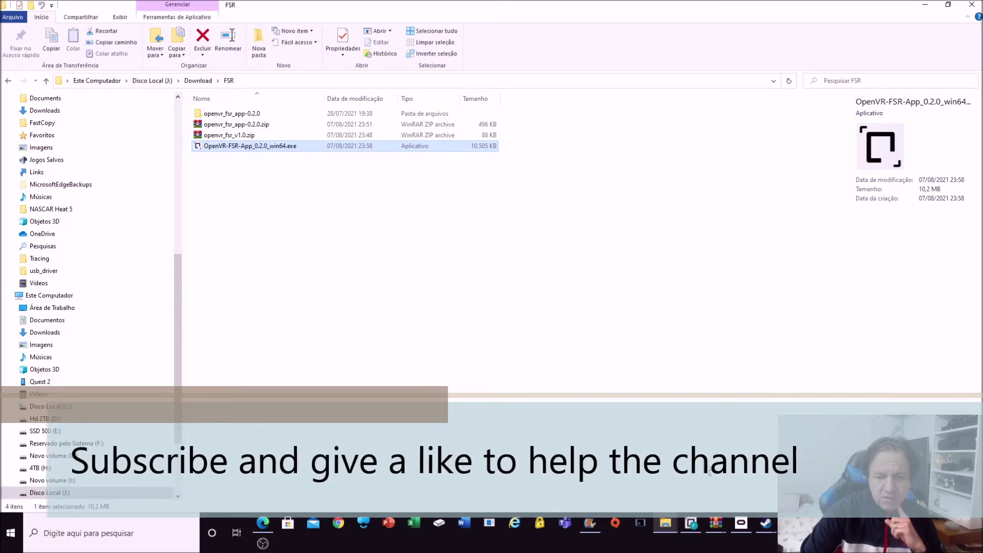
# Open openvr_fsr_v1.0.zip from the FSR download folder in WinRAR and dismiss the licence reminder.
pyautogui.click(691, 523)
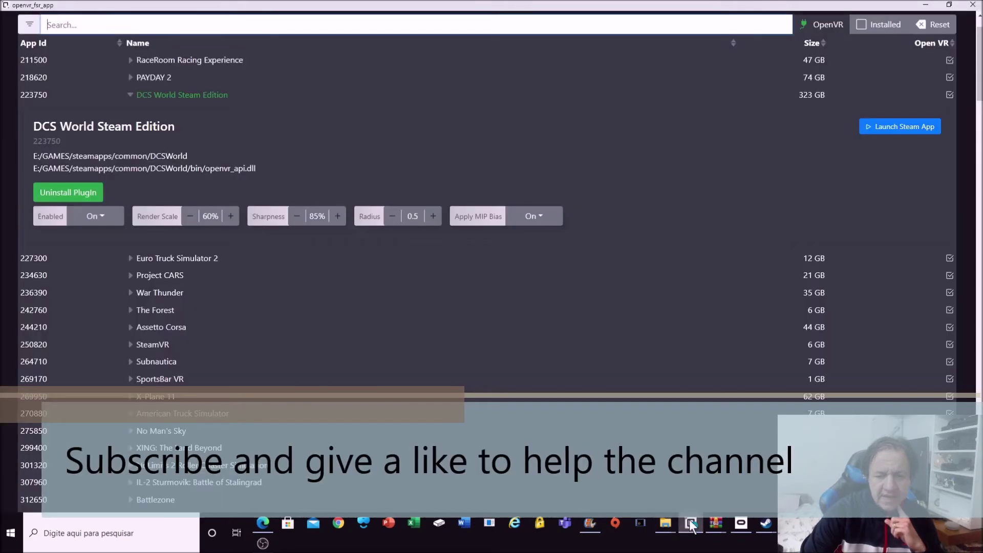
pyautogui.click(926, 5)
pyautogui.doubleClick(220, 136)
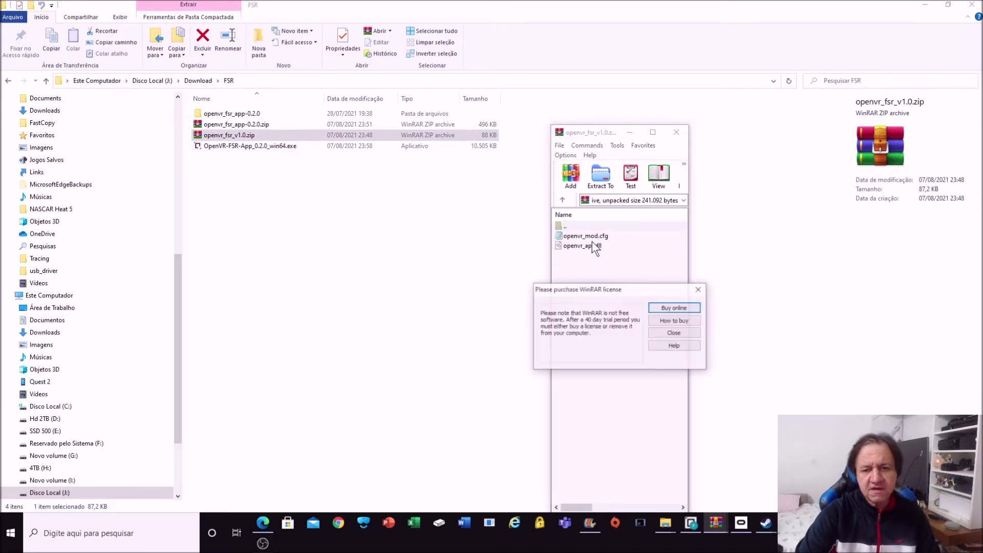
pyautogui.click(699, 290)
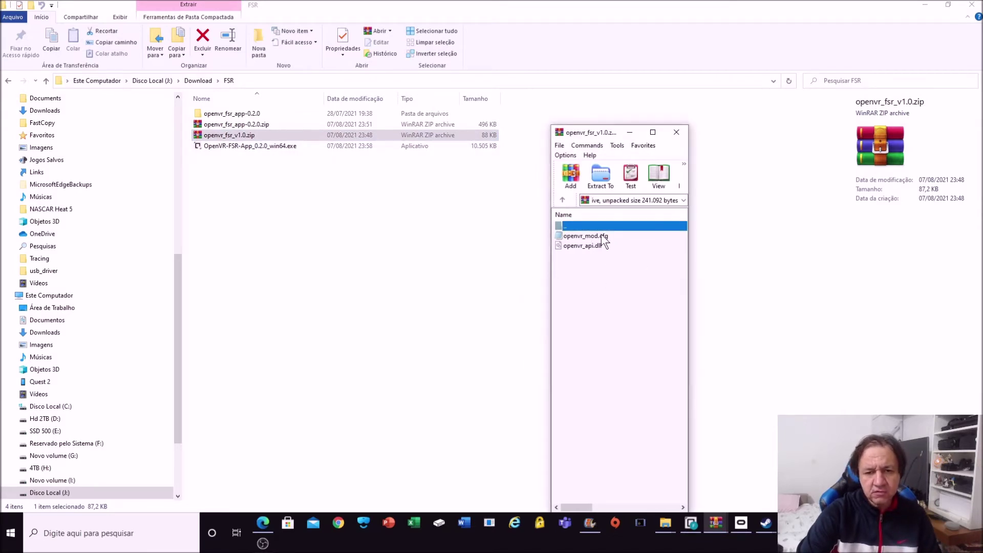
# Switch to the OpenVR-FSR-App program folder and open its data\openvr_fsr subfolder.
pyautogui.hotkey('alt', 'Tab')
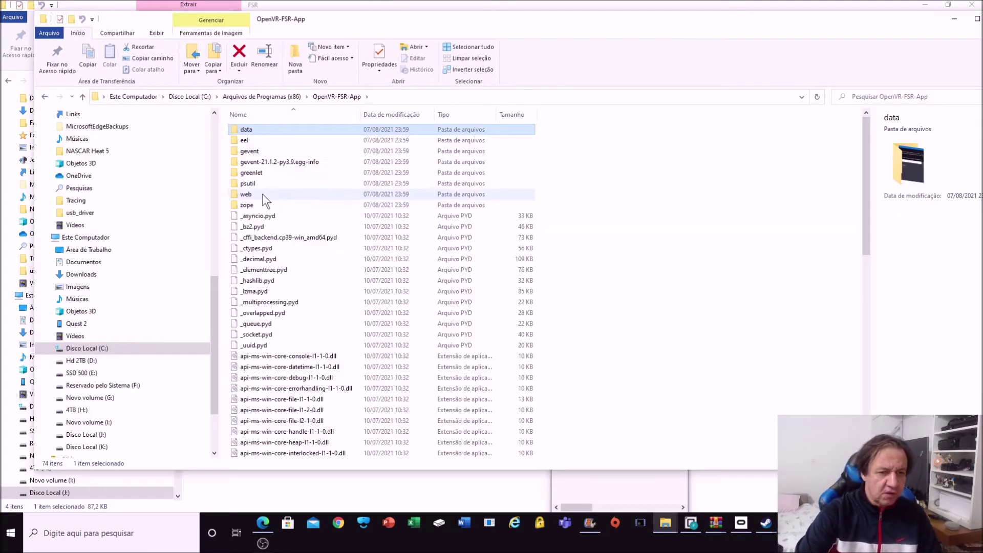
pyautogui.doubleClick(241, 131)
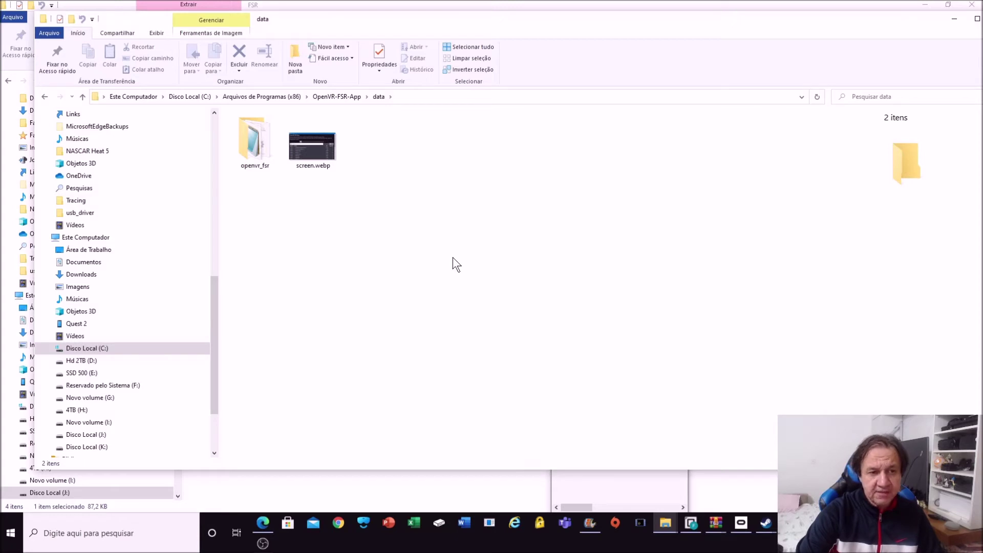
pyautogui.doubleClick(255, 146)
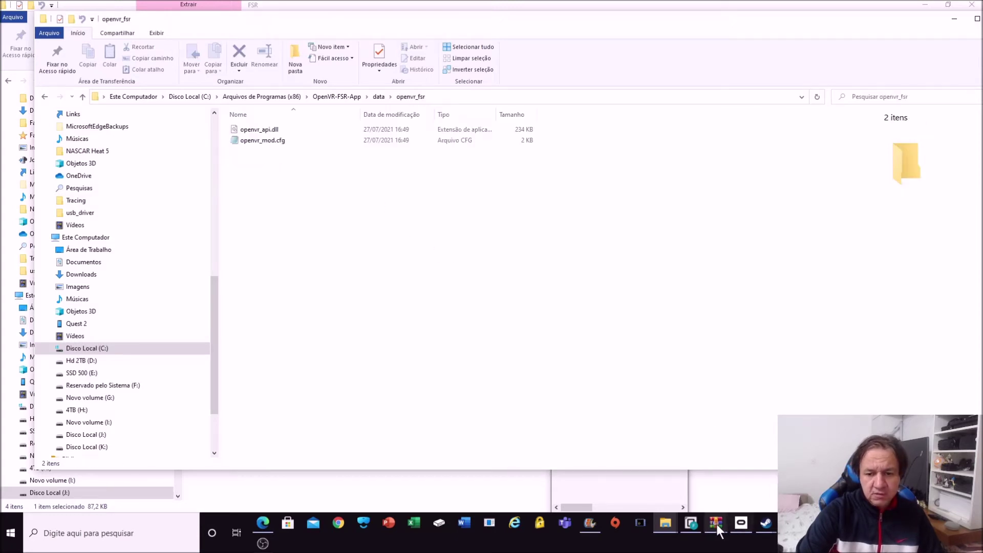
# Bring the openvr_fsr_v1.0.zip archive in front of the openvr_fsr folder and select openvr_mod.cfg in it.
pyautogui.moveTo(717, 525)
pyautogui.click(659, 471)
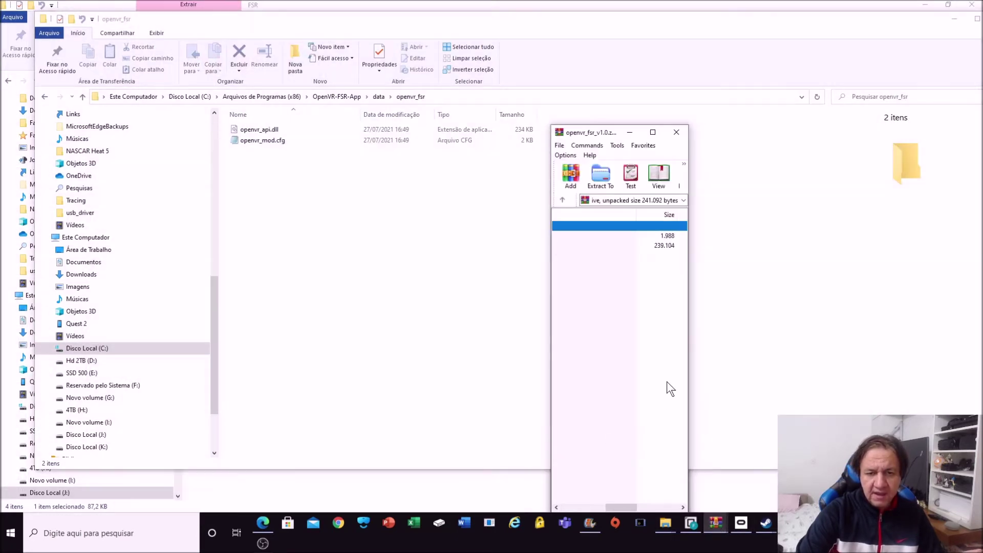
pyautogui.moveTo(623, 509); pyautogui.dragTo(568, 508)
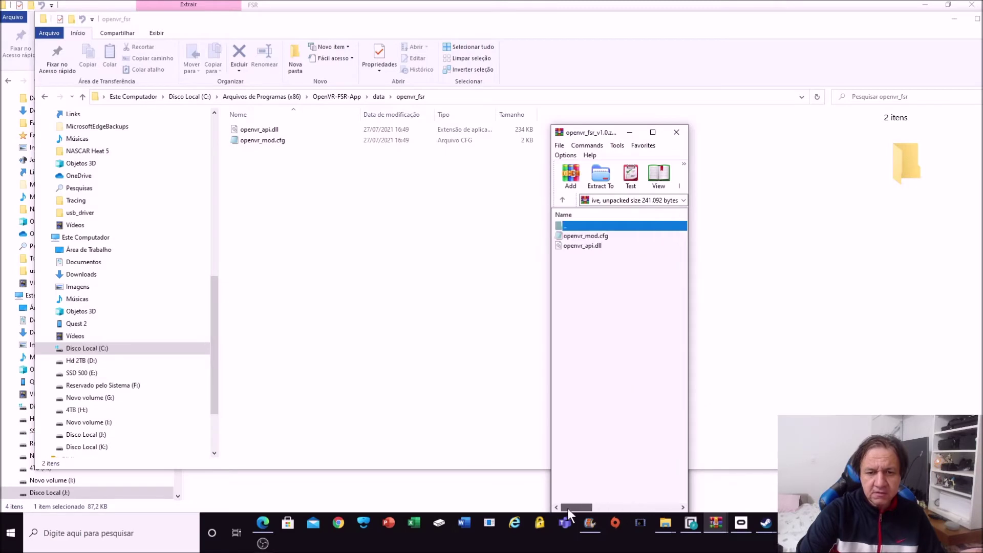
pyautogui.click(588, 236)
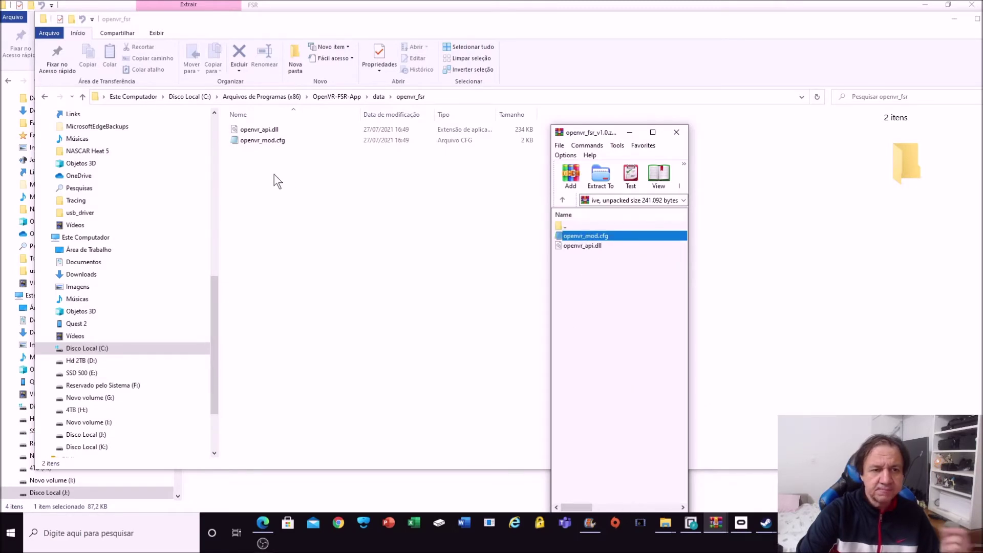
# Switch to the OpenVR FSR App, collapse the DCS World Steam Edition entry and look through the whole Steam game list.
pyautogui.click(692, 523)
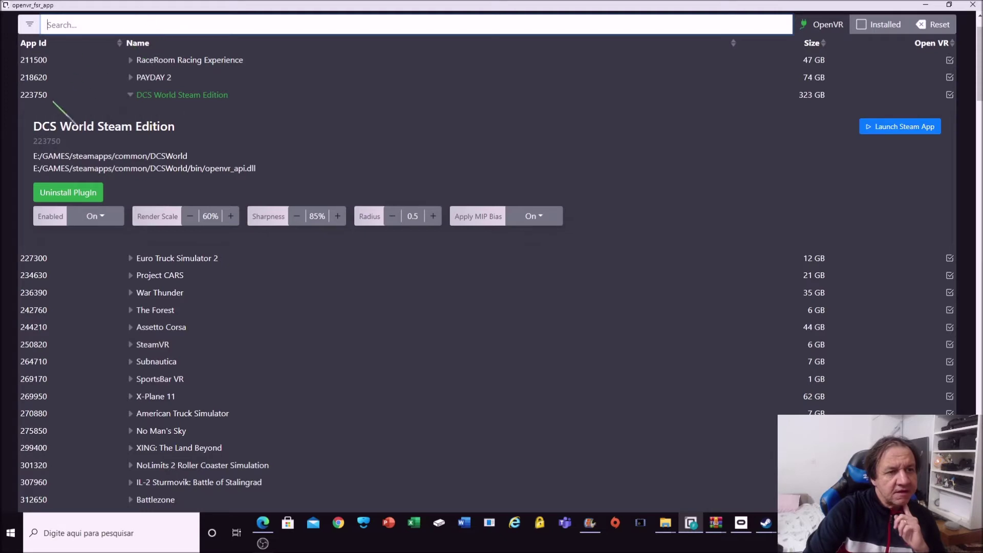
pyautogui.click(138, 95)
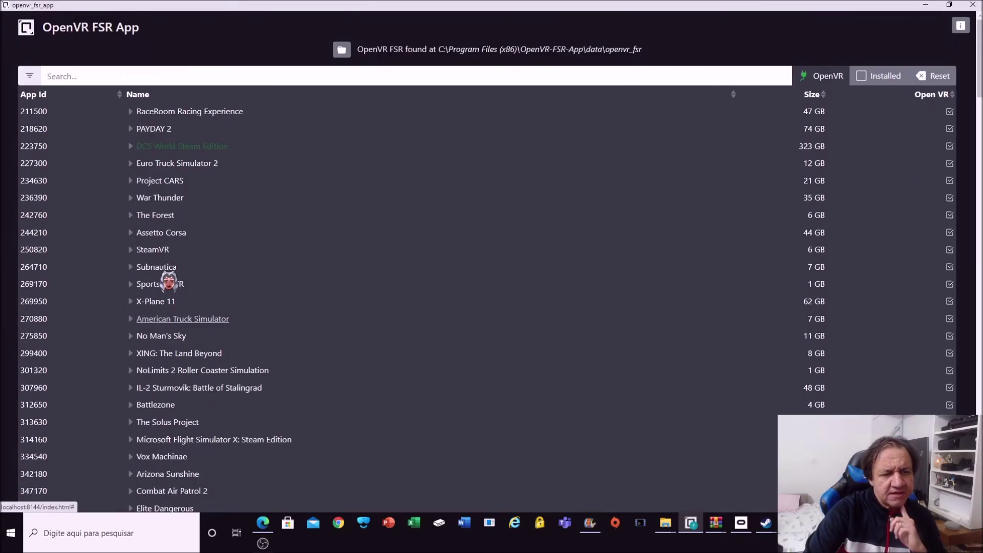
pyautogui.scroll(-3, 169, 282)
pyautogui.scroll(-10, 170, 282)
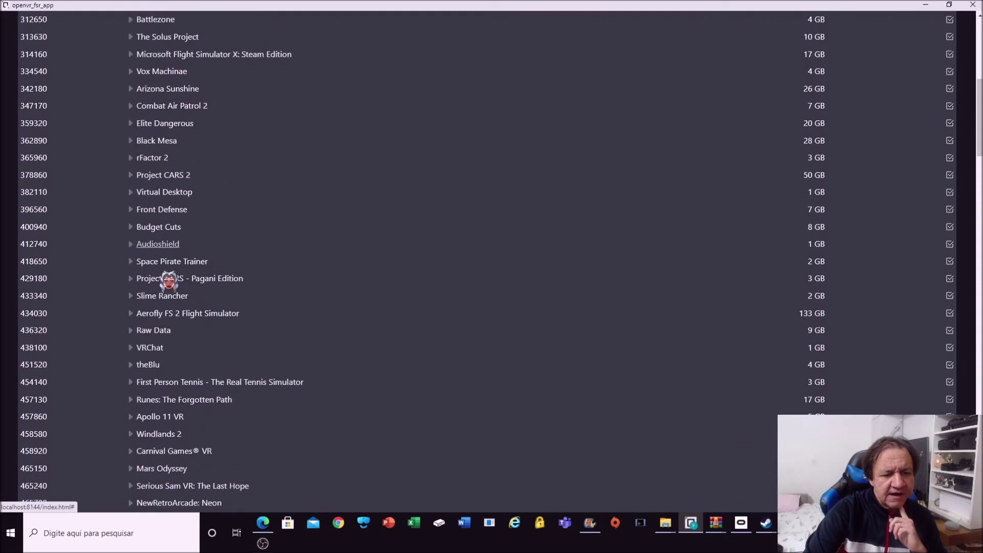
pyautogui.scroll(-20, 169, 282)
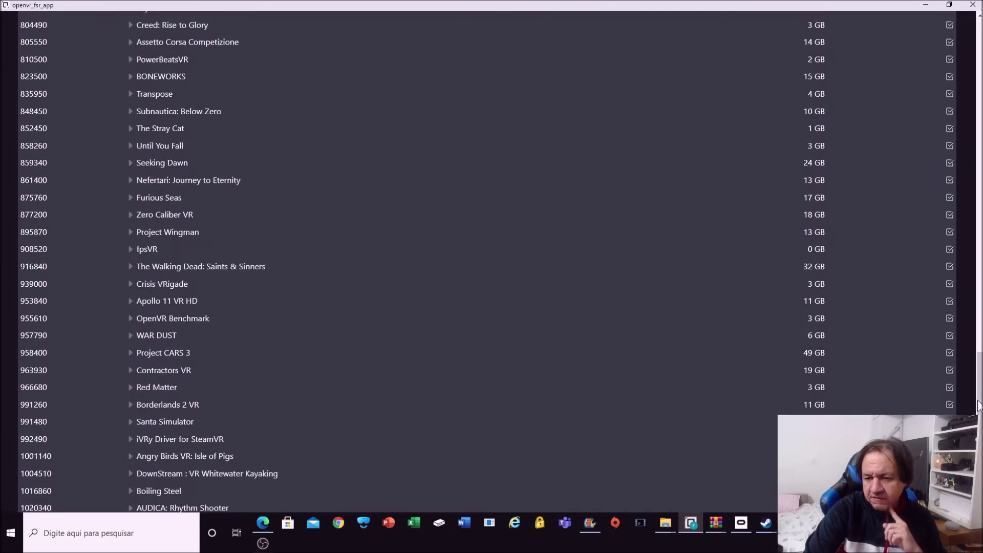
pyautogui.moveTo(979, 407); pyautogui.dragTo(936, 153)
pyautogui.scroll(-15, 786, 143)
pyautogui.scroll(20, 949, 53)
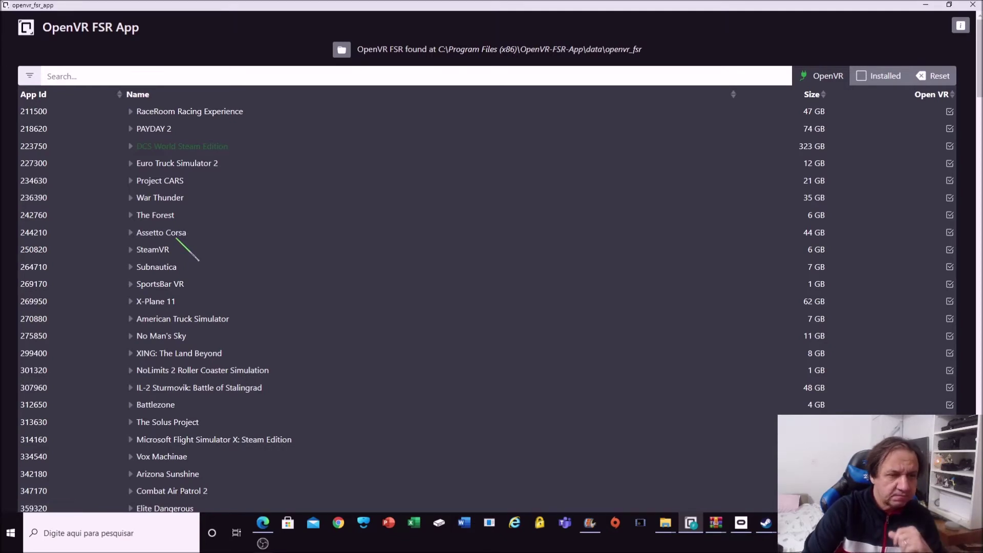
# Expand the DCS World Steam Edition entry and set its render scale to 77% and sharpness to 90%.
pyautogui.click(131, 146)
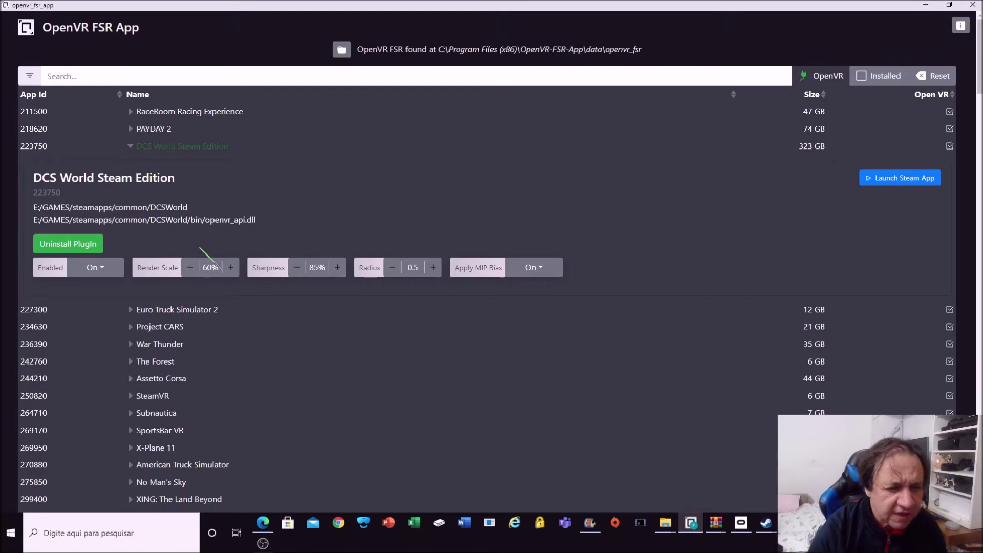
pyautogui.click(231, 267)
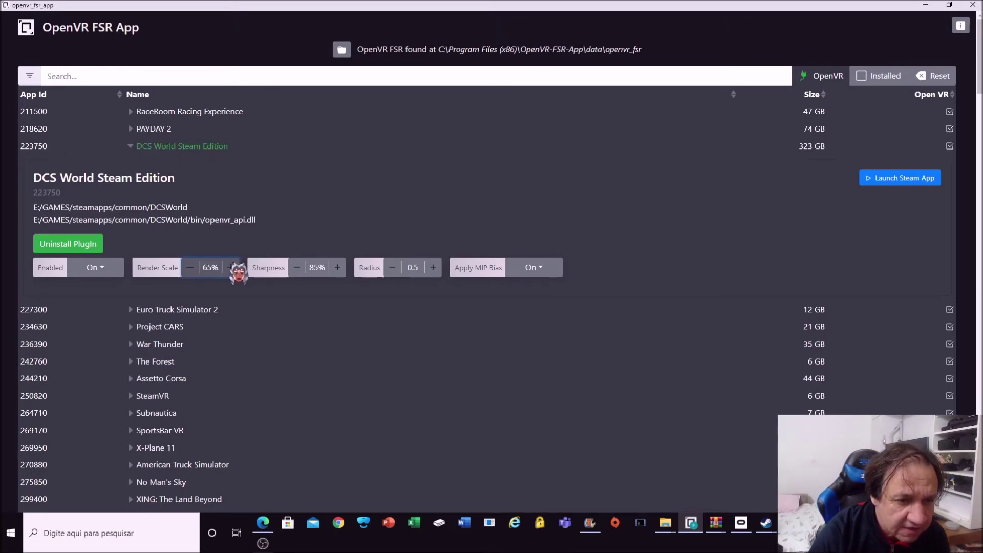
pyautogui.click(231, 267)
pyautogui.click(231, 267)
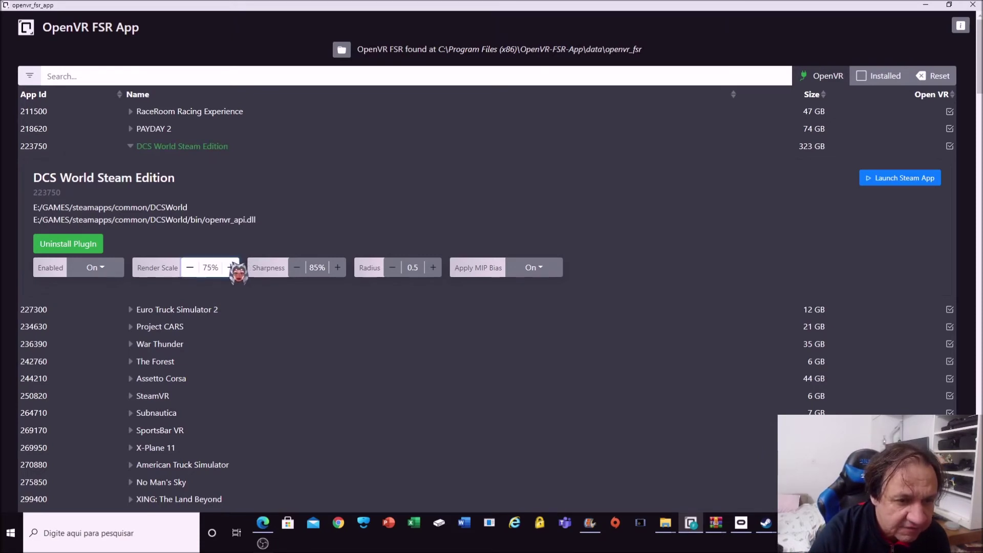
pyautogui.click(231, 267)
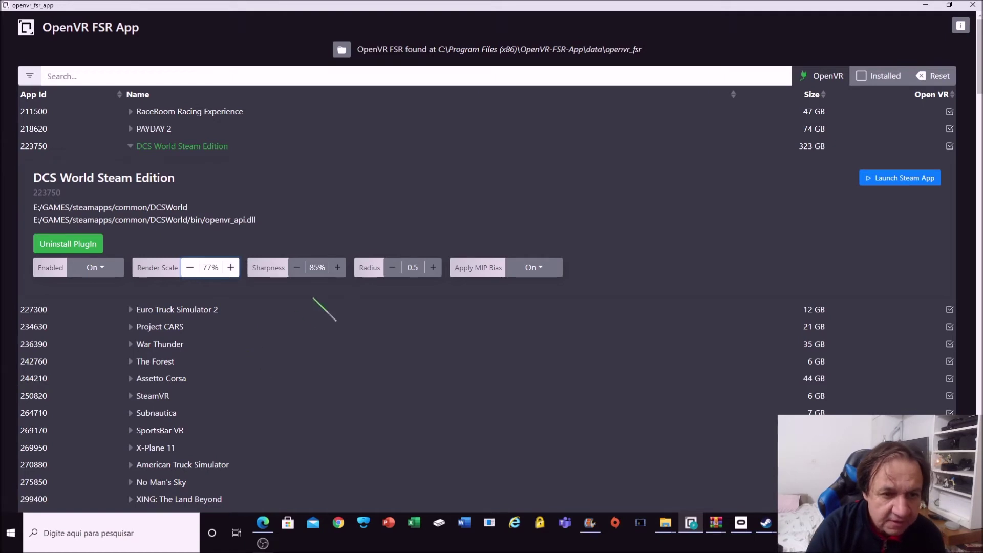
pyautogui.click(337, 267)
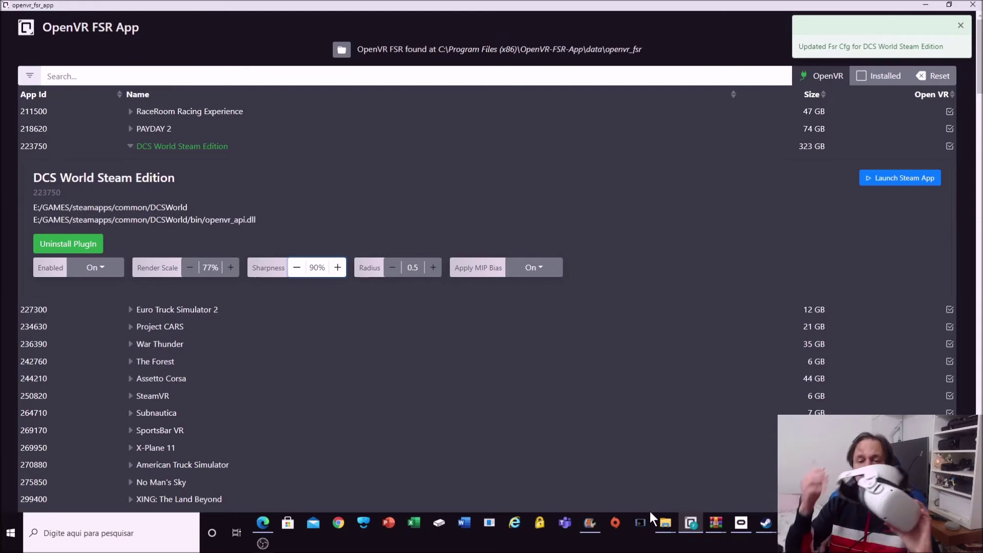
# Switch to Steam and launch DCS World Steam Edition in SteamVR mode.
pyautogui.click(767, 524)
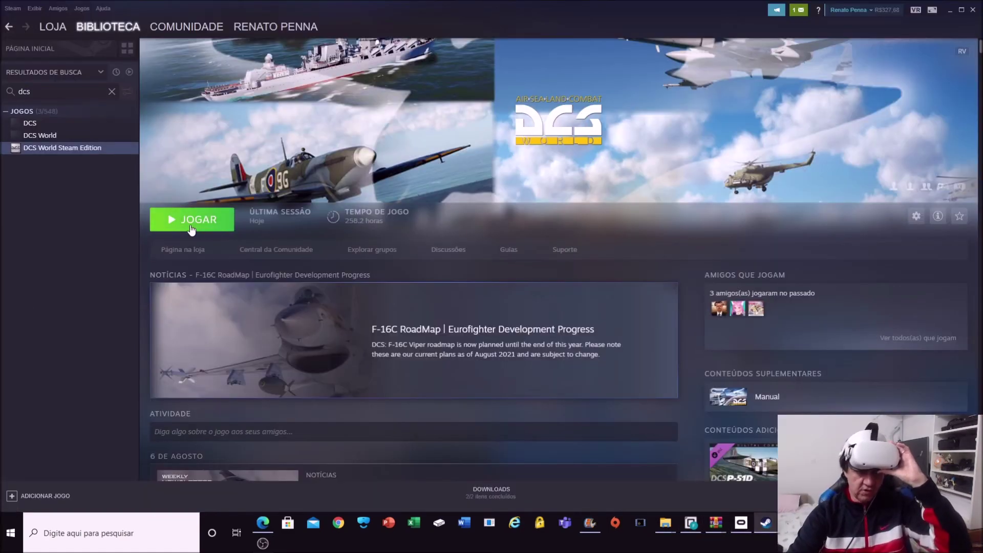
pyautogui.click(198, 228)
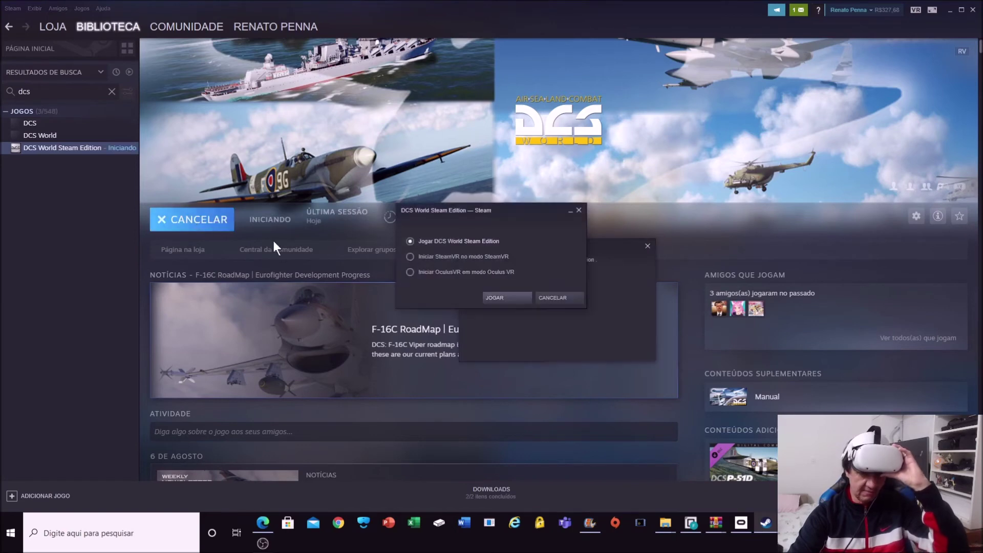
pyautogui.click(460, 256)
pyautogui.click(515, 297)
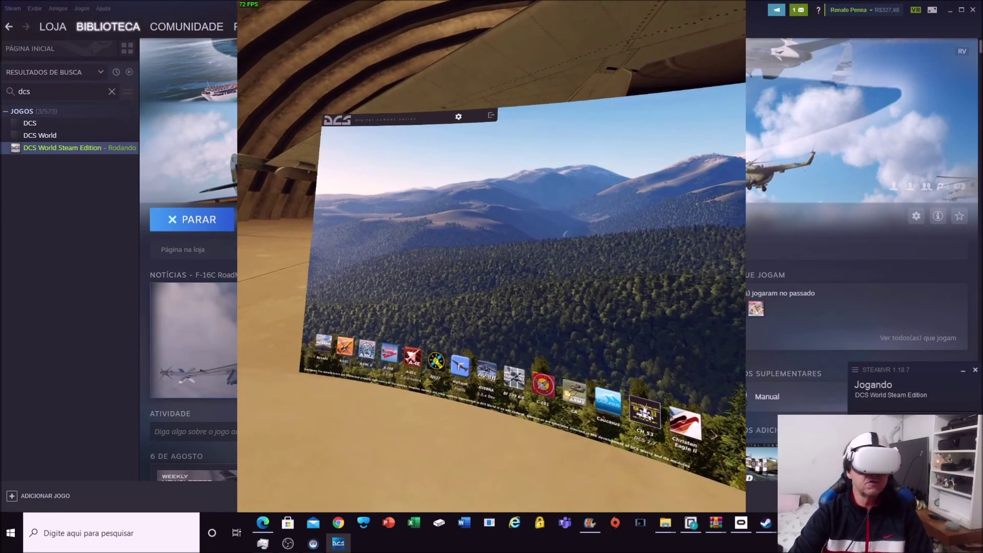
# Open the game options, review the system graphics settings including the depth of field and heat blur choices, and accept them.
pyautogui.click(439, 119)
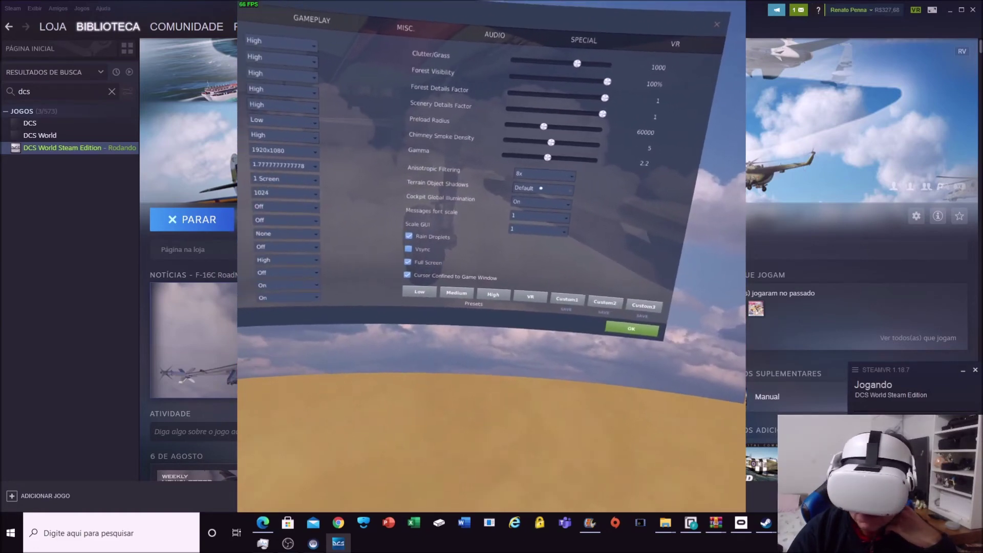
pyautogui.click(519, 173)
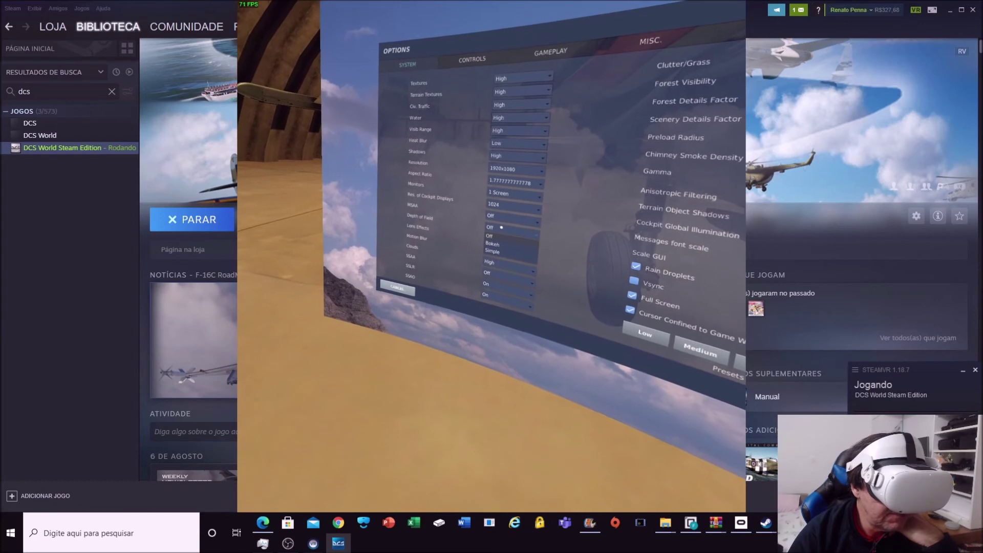
pyautogui.click(554, 233)
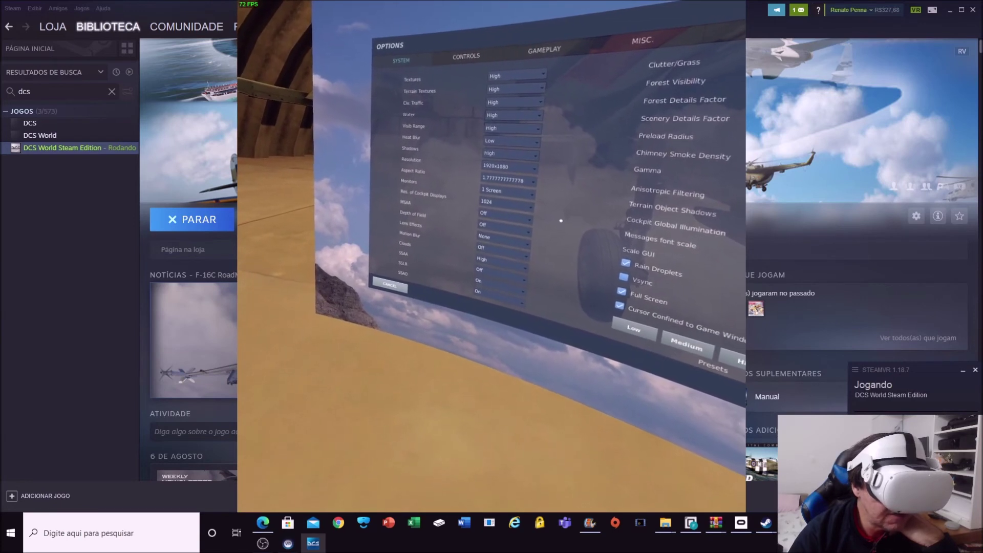
pyautogui.click(508, 159)
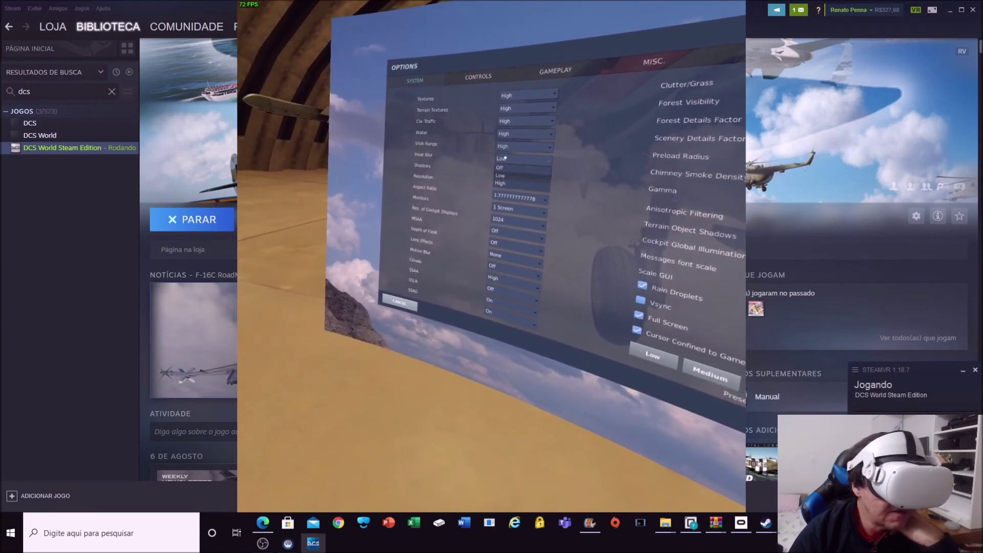
pyautogui.click(491, 181)
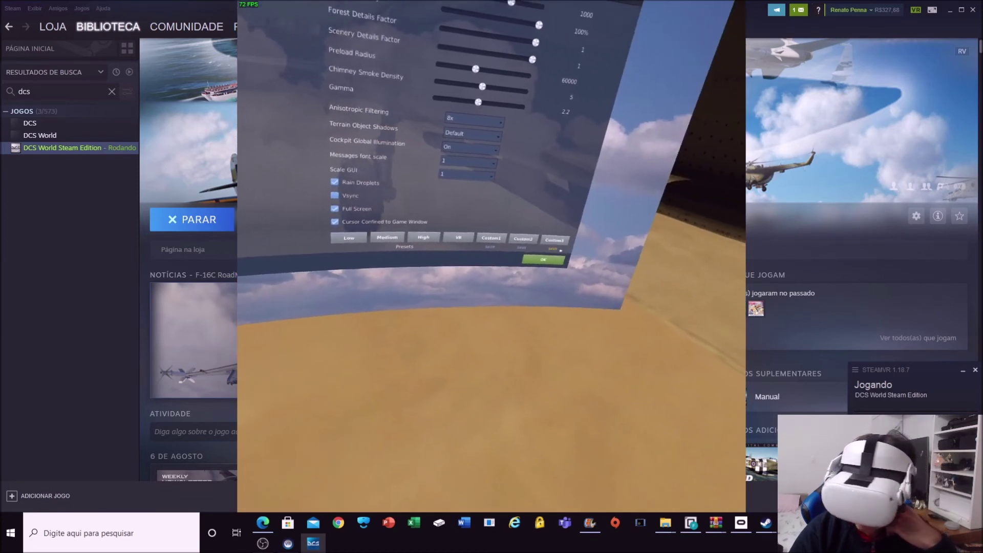
pyautogui.click(555, 257)
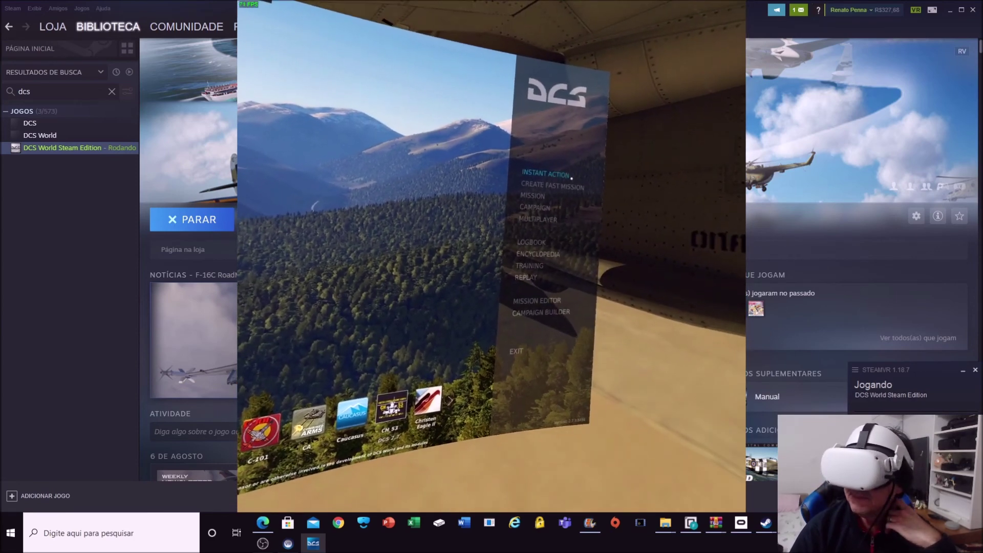
# Start the F/A-18C River Run instant action mission from its briefing, fly above the clouds and pause the mission.
pyautogui.click(565, 173)
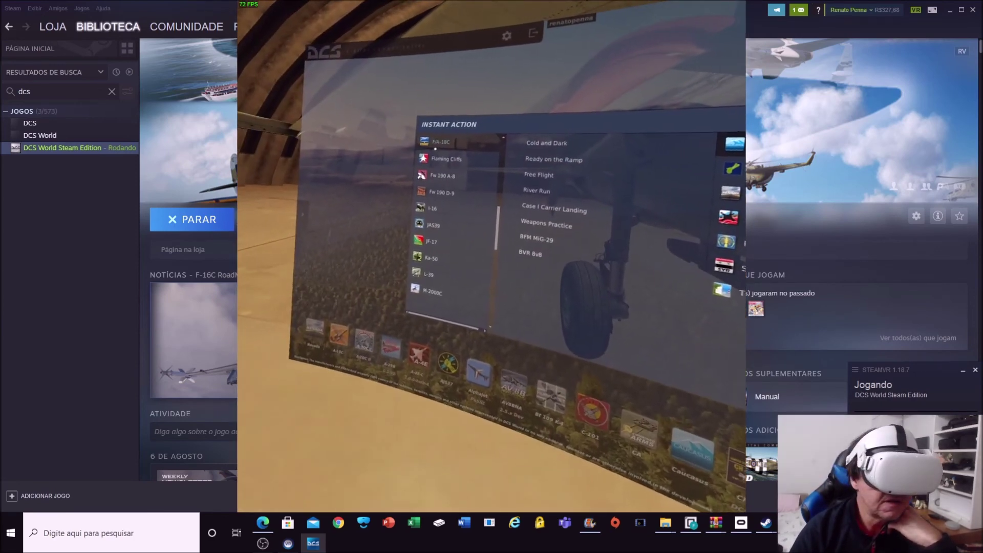
pyautogui.click(510, 178)
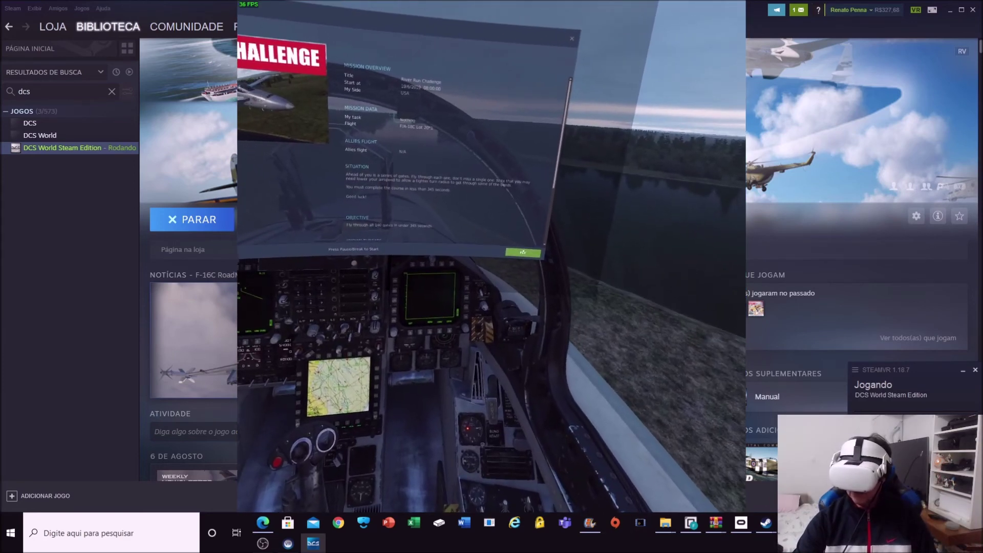
pyautogui.click(516, 244)
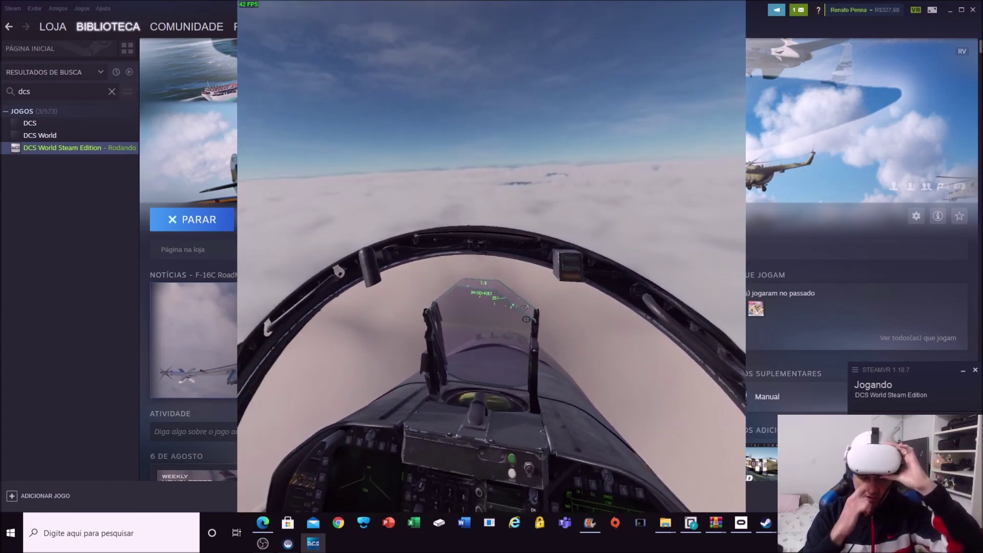
pyautogui.press('Escape')
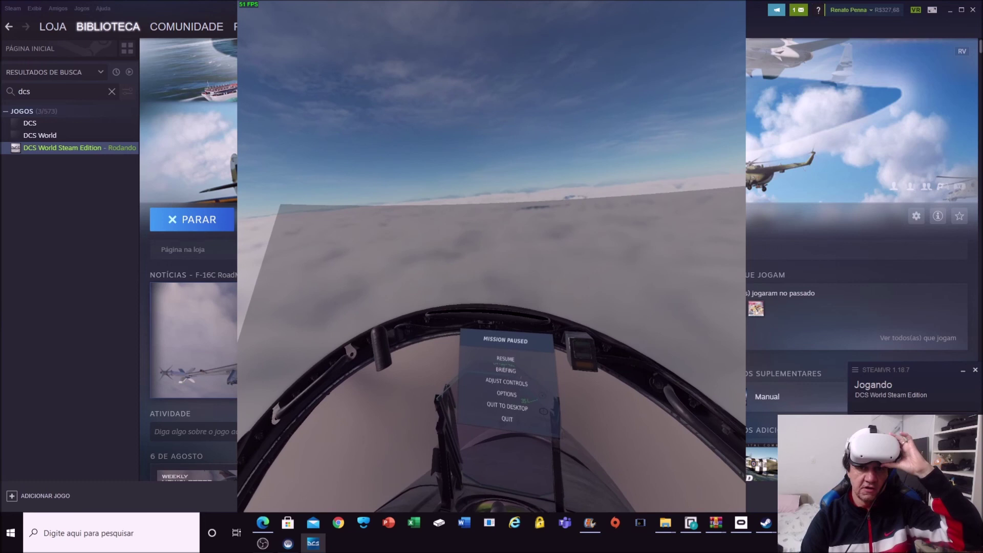